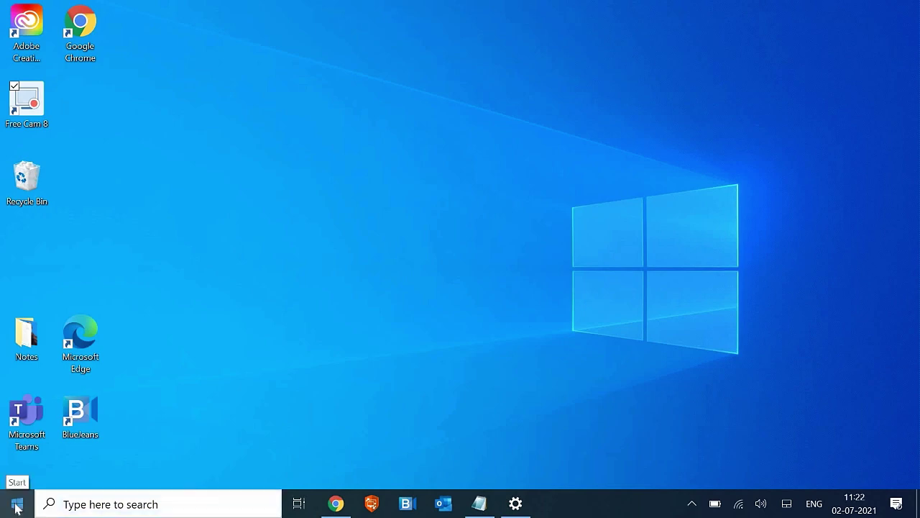
Open Device Manager, view the available actions for the High precision event timer under System devices, and close it
right_click(18, 508)
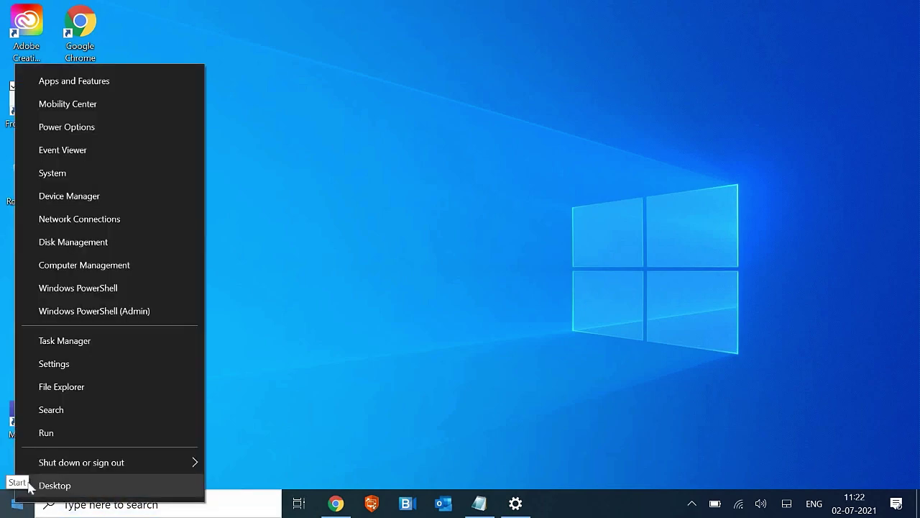
left_click(73, 199)
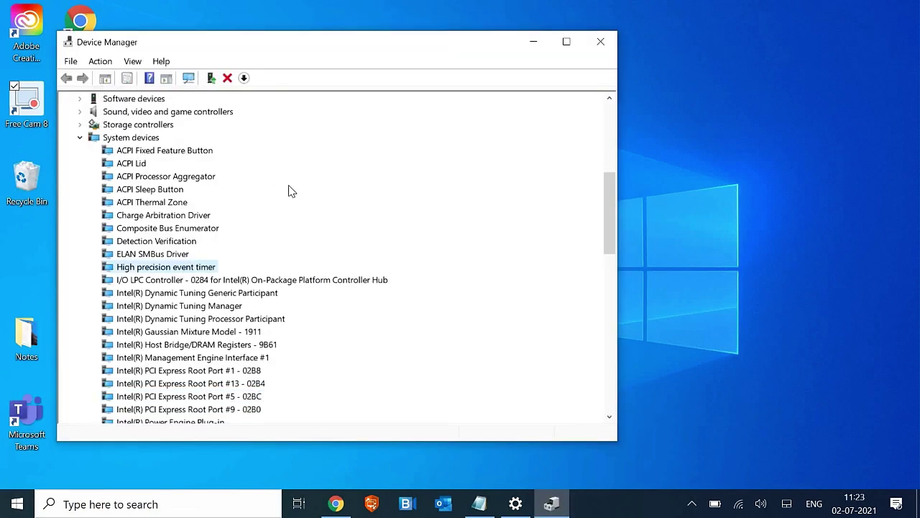
right_click(146, 268)
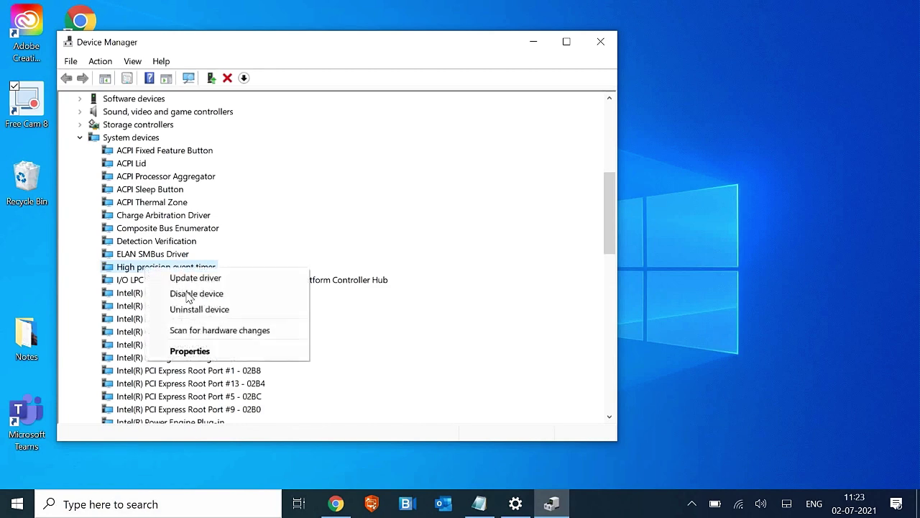
left_click(337, 212)
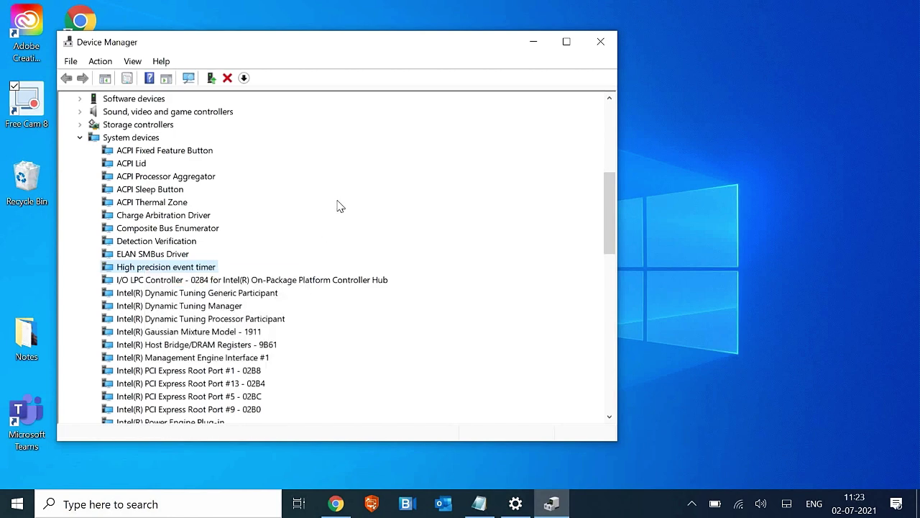
left_click(599, 41)
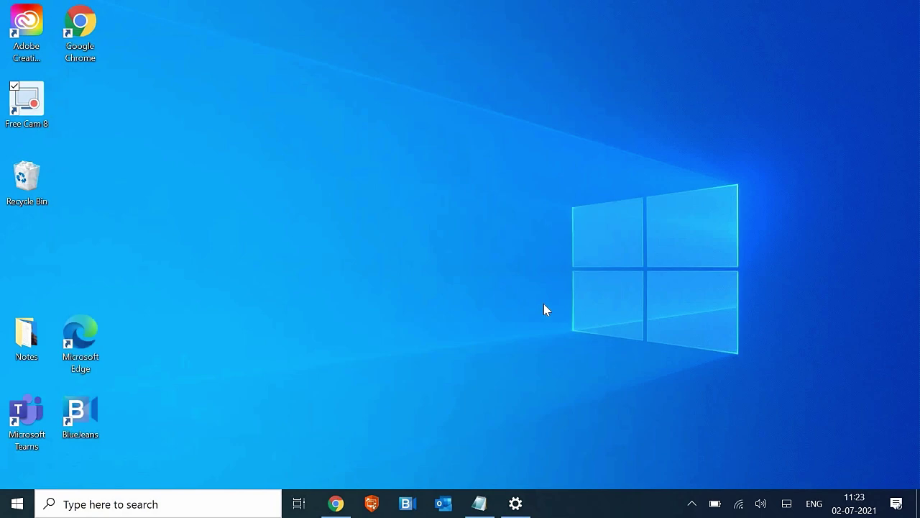
Launch the Registry Editor with the regedit command and maximize its window
key("super+r")
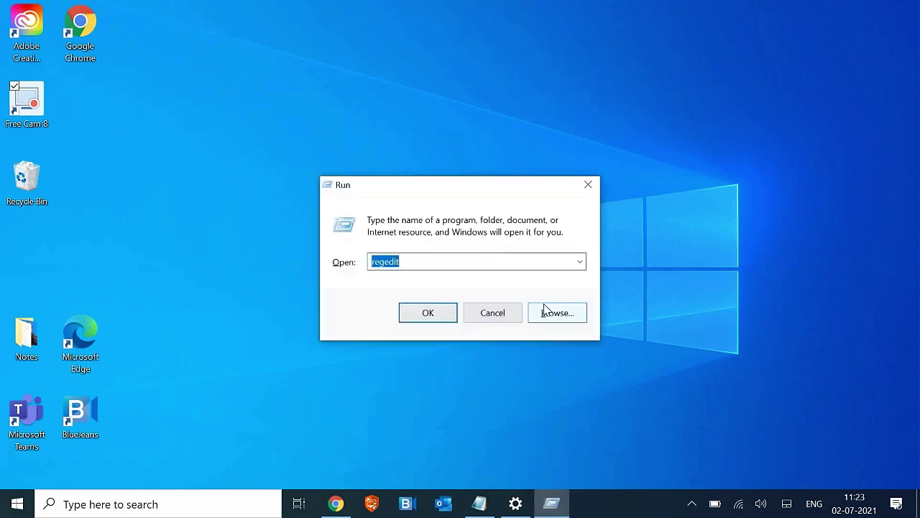
key("Return")
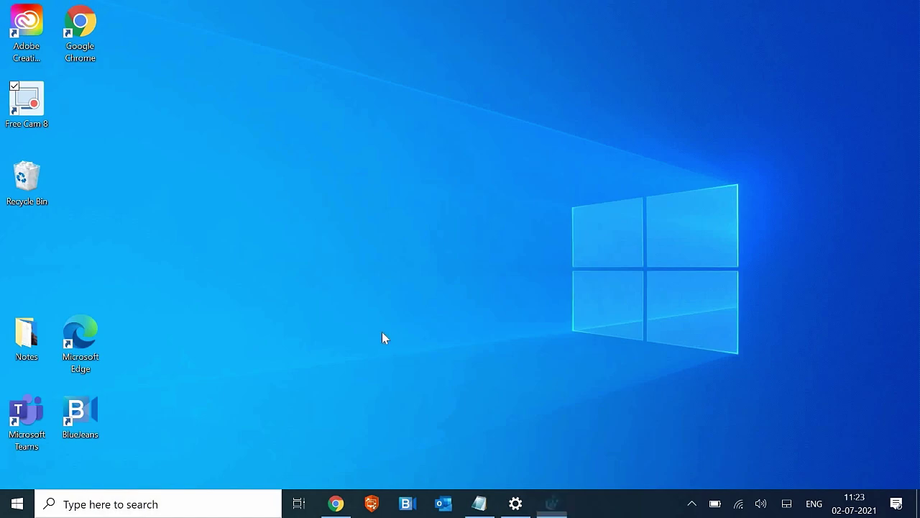
scroll(233, 293, "up", 8)
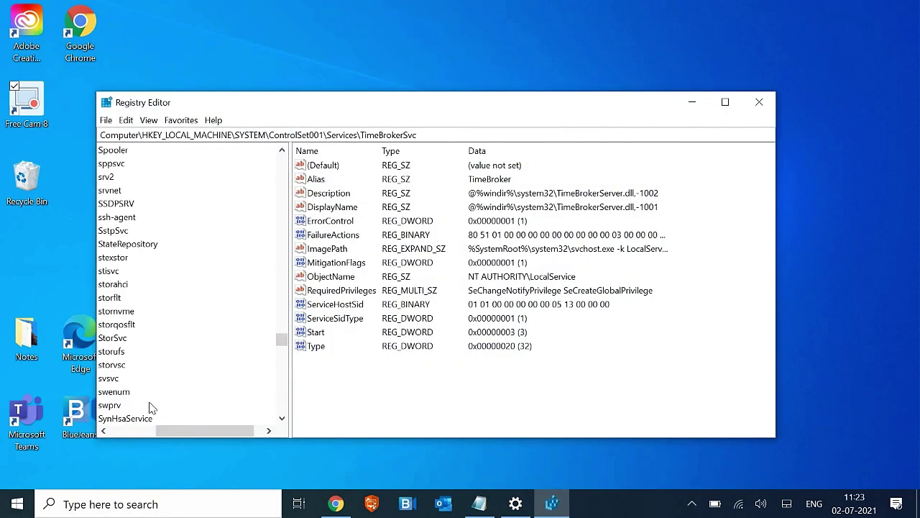
key("super+Up")
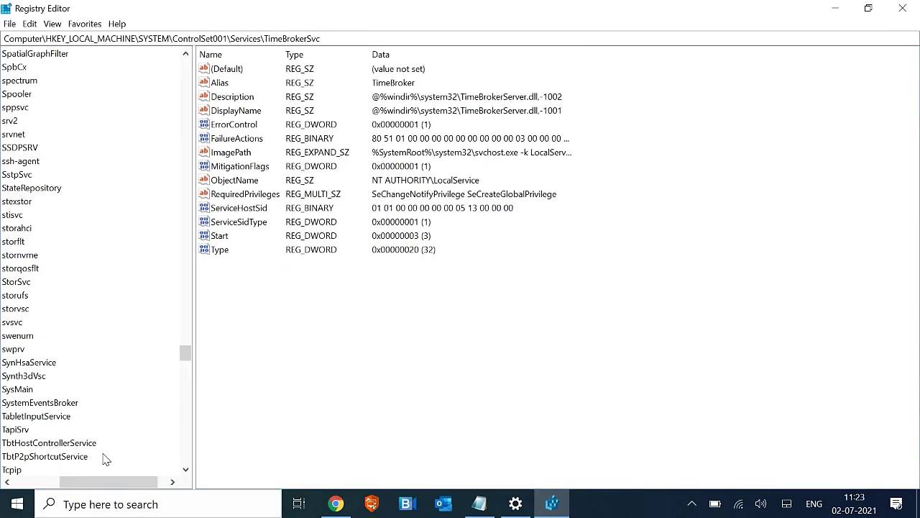
Collapse the SYSTEM and HKEY_LOCAL_MACHINE branches in the registry tree
left_click_drag(93, 482, 44, 482)
scroll(79, 348, "up", 20)
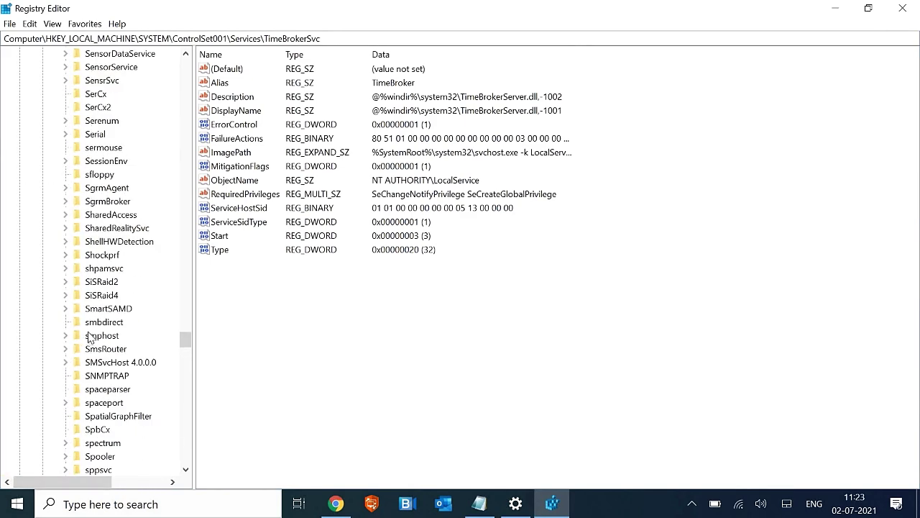
scroll(91, 335, "up", 20)
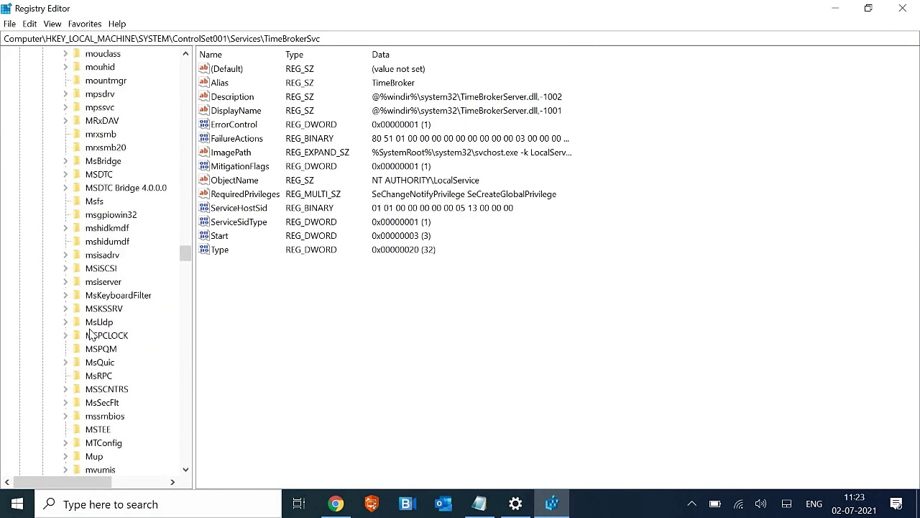
left_click_drag(185, 213, 184, 63)
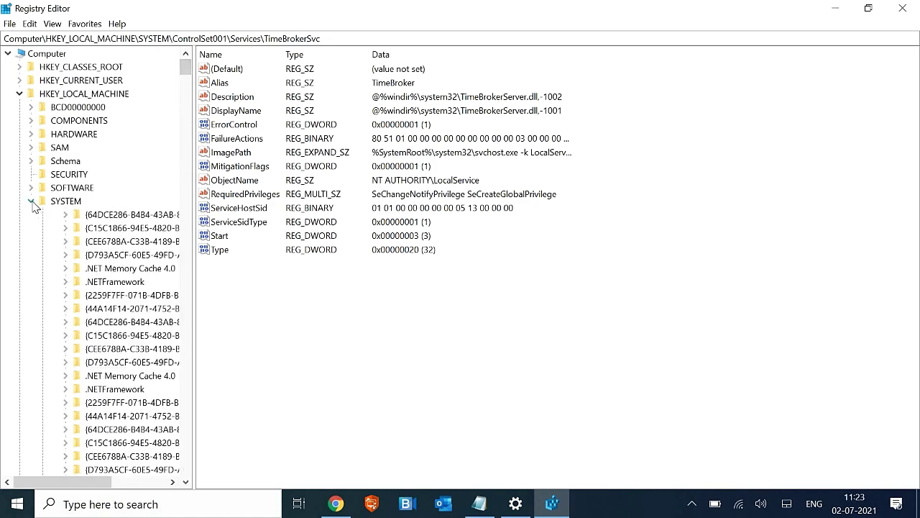
left_click(31, 201)
left_click(21, 95)
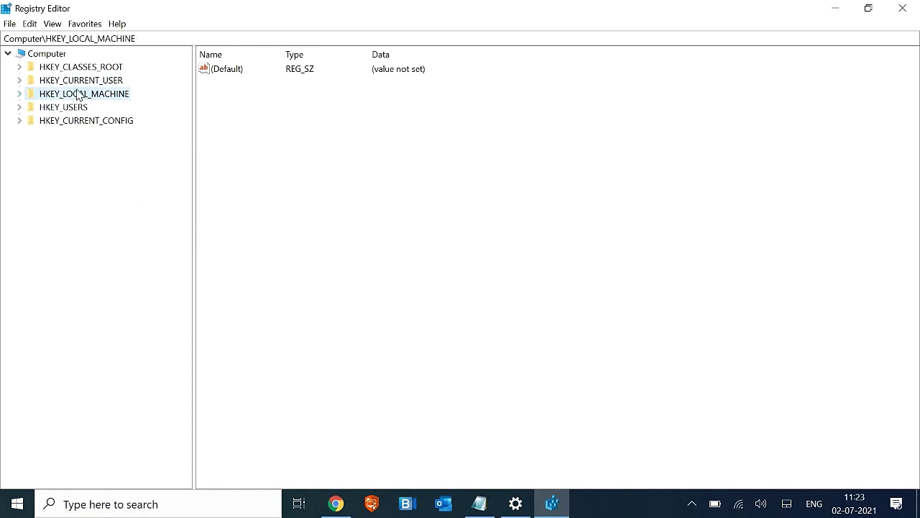
Expand the registry path HKEY_LOCAL_MACHINE\SYSTEM\ControlSet001\Services to list the service keys
left_click(20, 95)
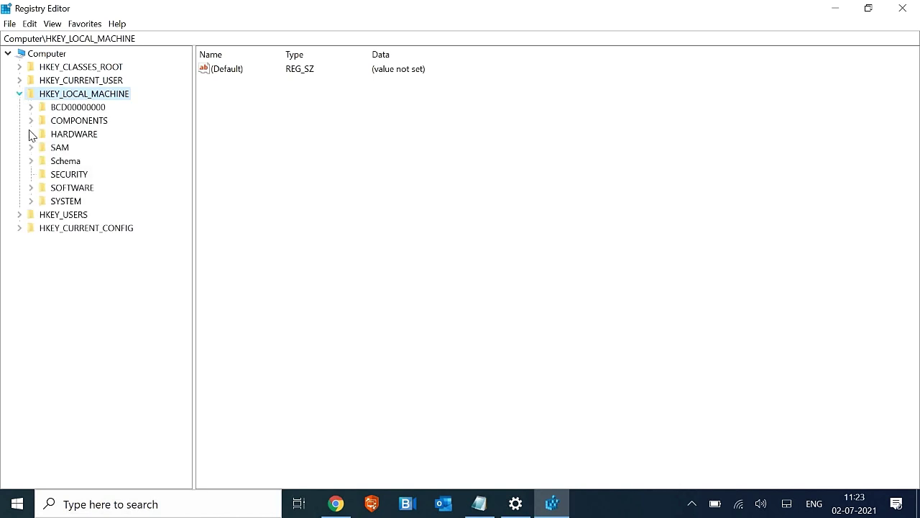
left_click(31, 201)
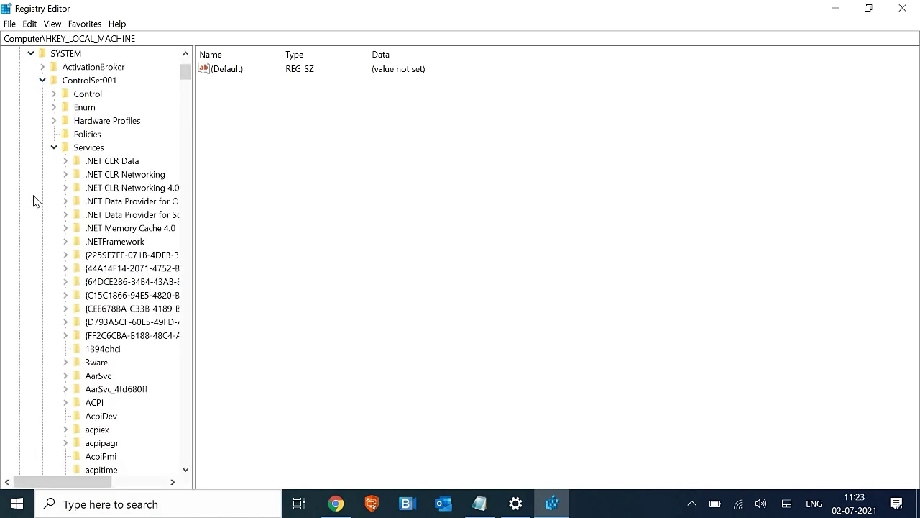
left_click(53, 148)
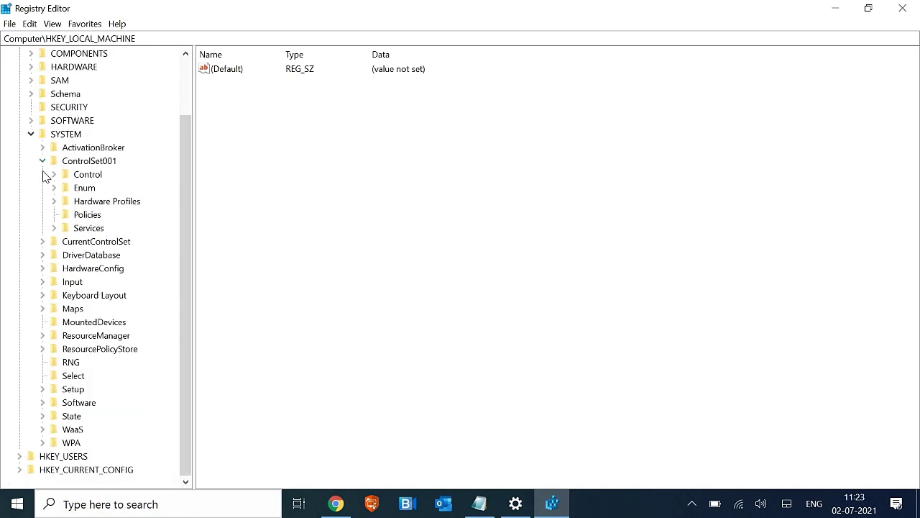
left_click(42, 157)
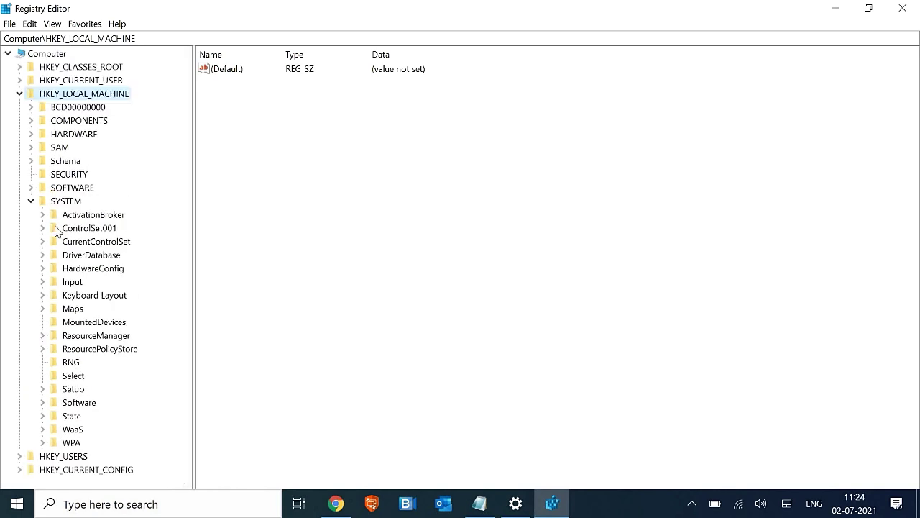
left_click(78, 229)
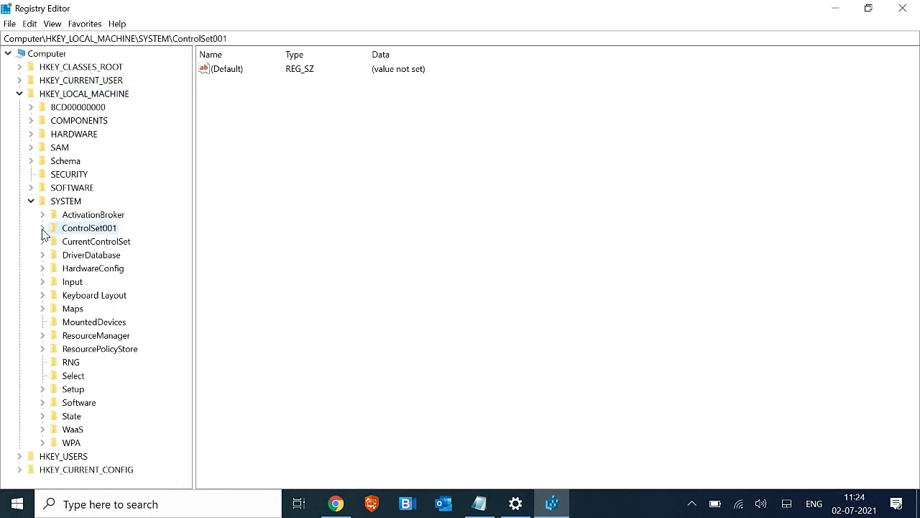
left_click(41, 229)
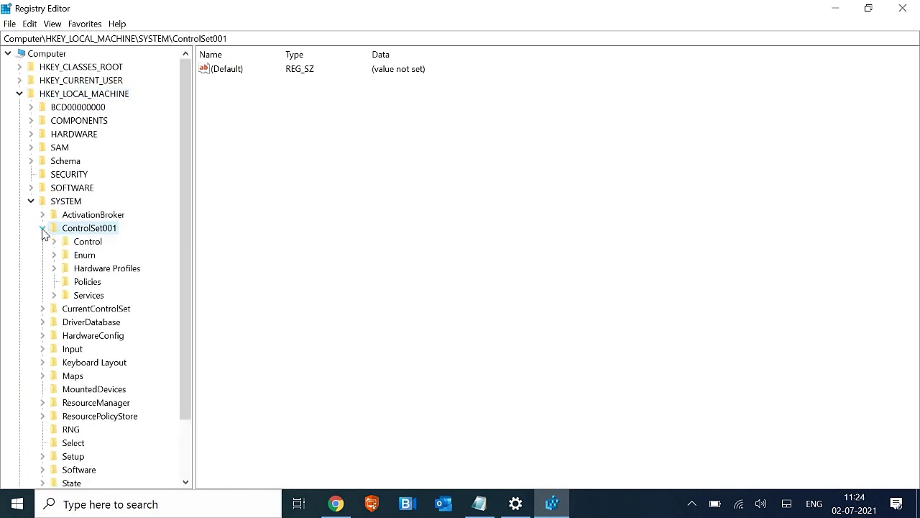
left_click(66, 297)
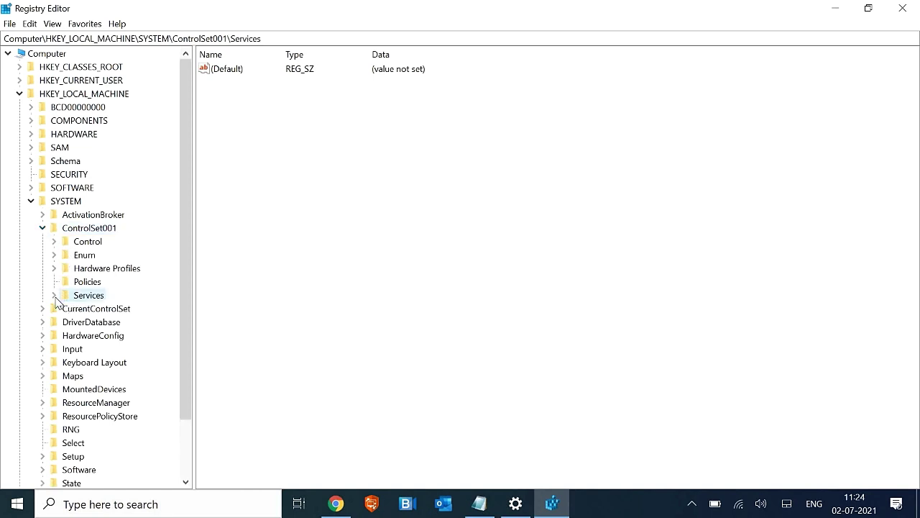
left_click(54, 298)
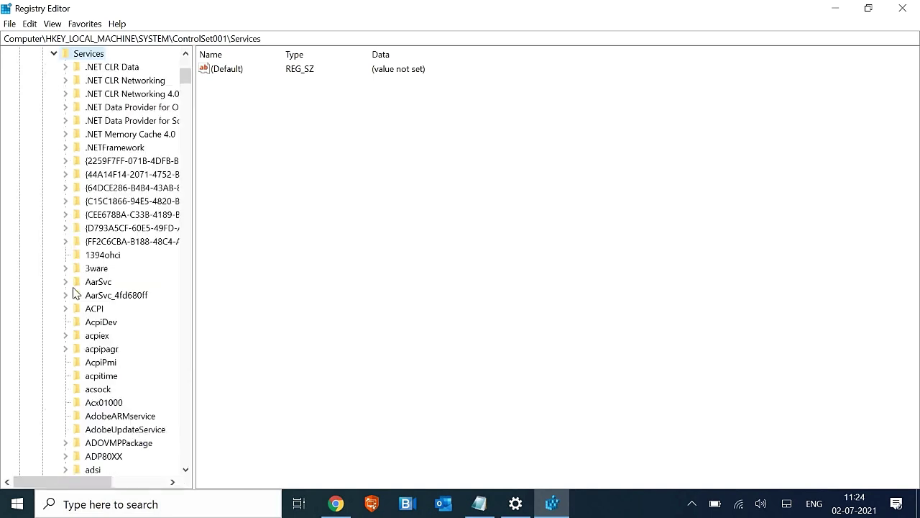
Select the TimeBrokerSvc key under Services to display its values
left_click(108, 309)
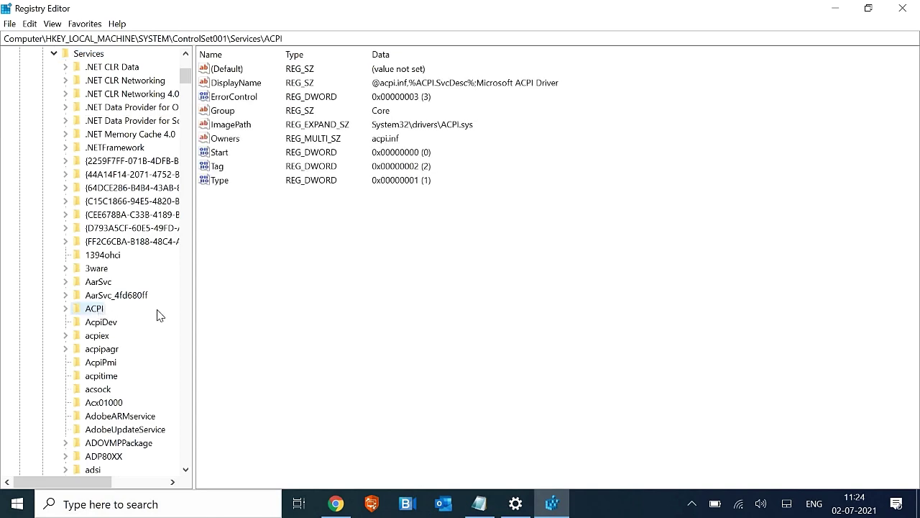
key("t")
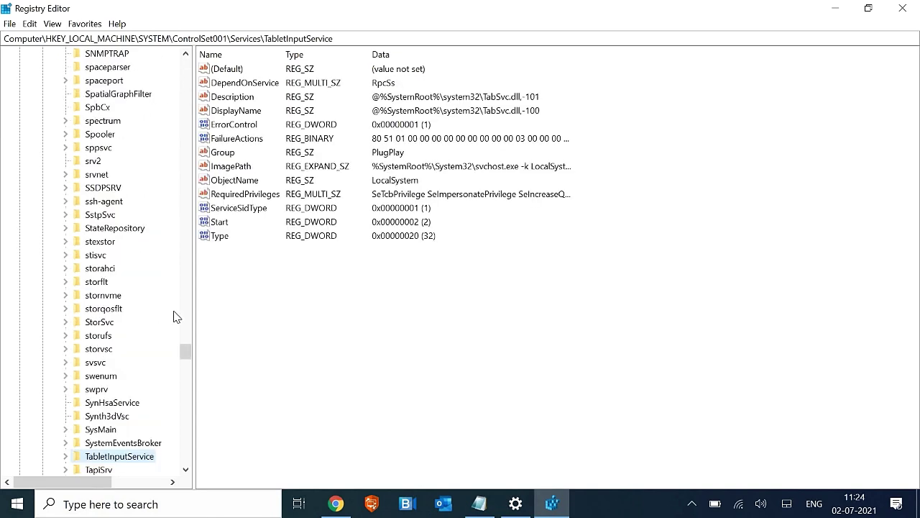
scroll(176, 317, "down", 5)
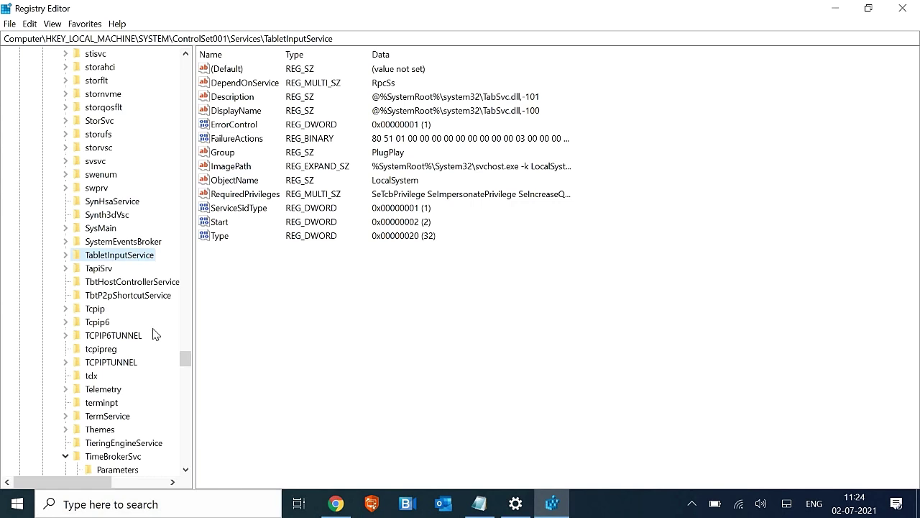
left_click(117, 455)
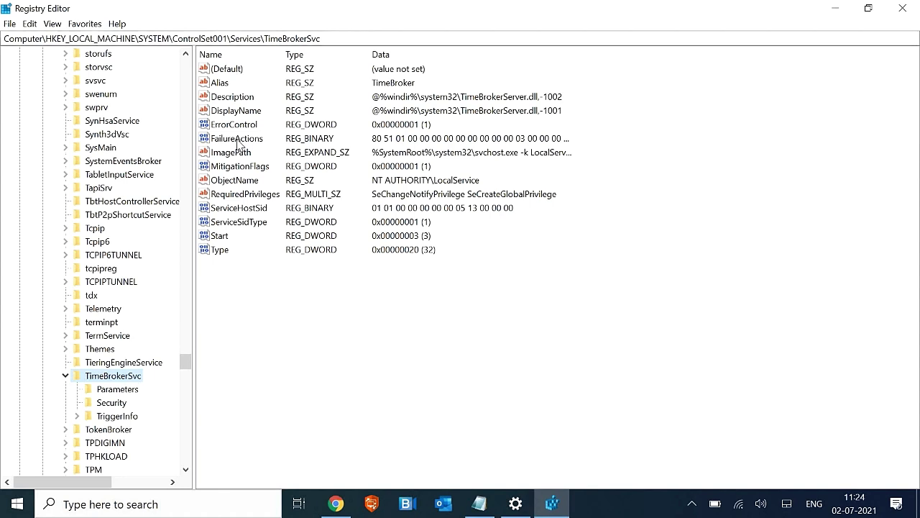
Try to set the Start value of TimeBrokerSvc to 4, and close the Registry Editor
left_click(219, 237)
right_click(222, 238)
left_click(248, 246)
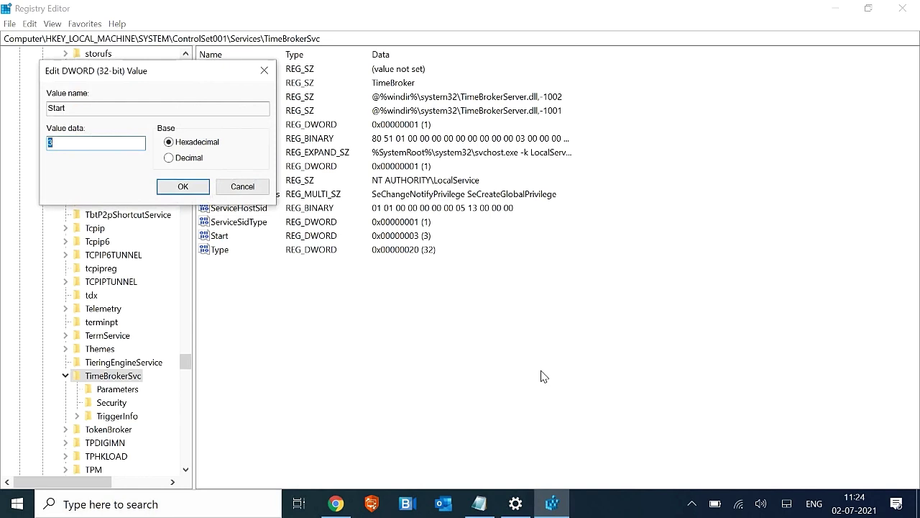
type("4")
key("Return")
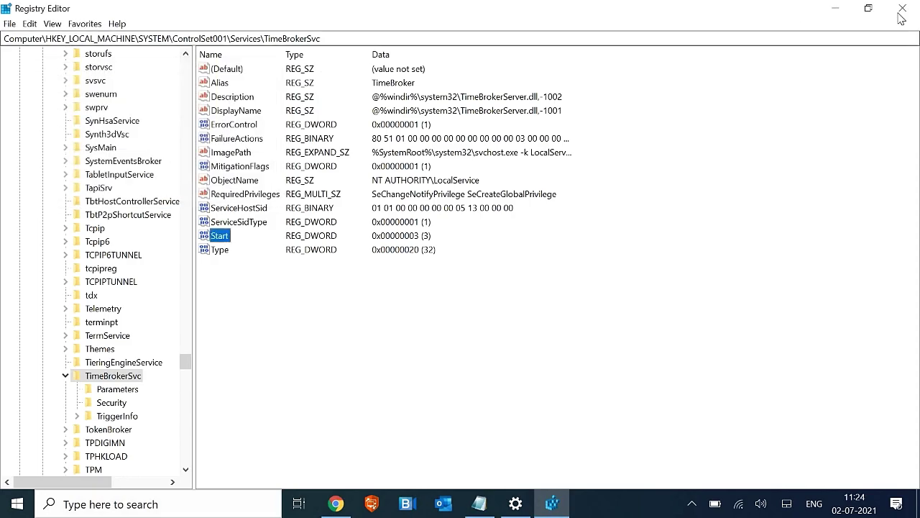
left_click(902, 8)
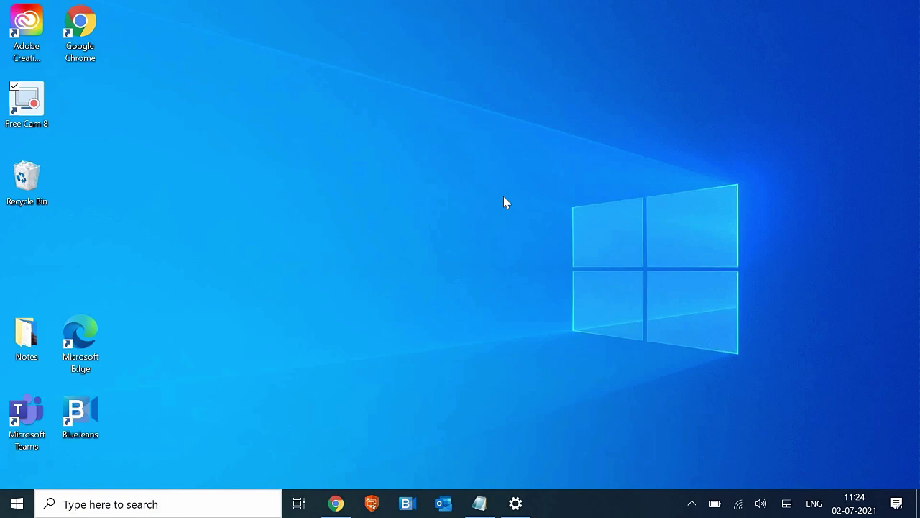
Open Command Prompt as administrator, enter the command SFC /scannow, and close the window
left_click(72, 504)
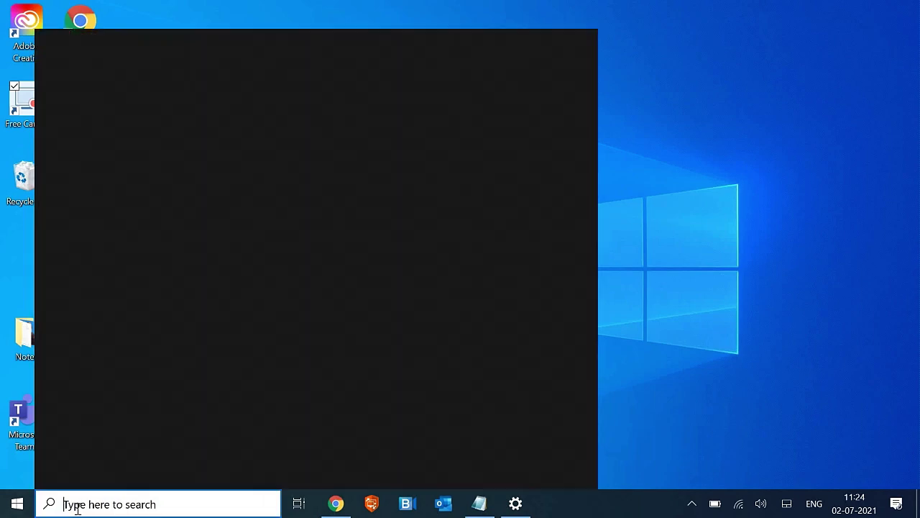
type("cmd")
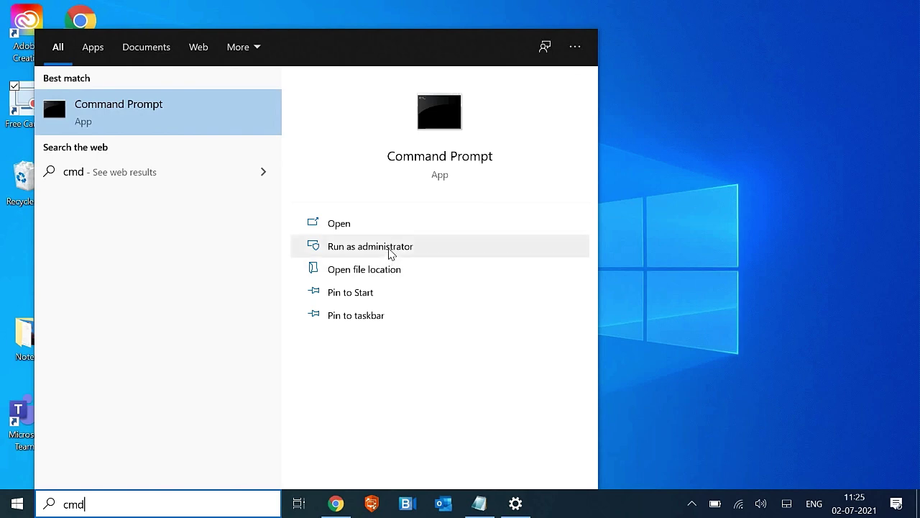
left_click(393, 252)
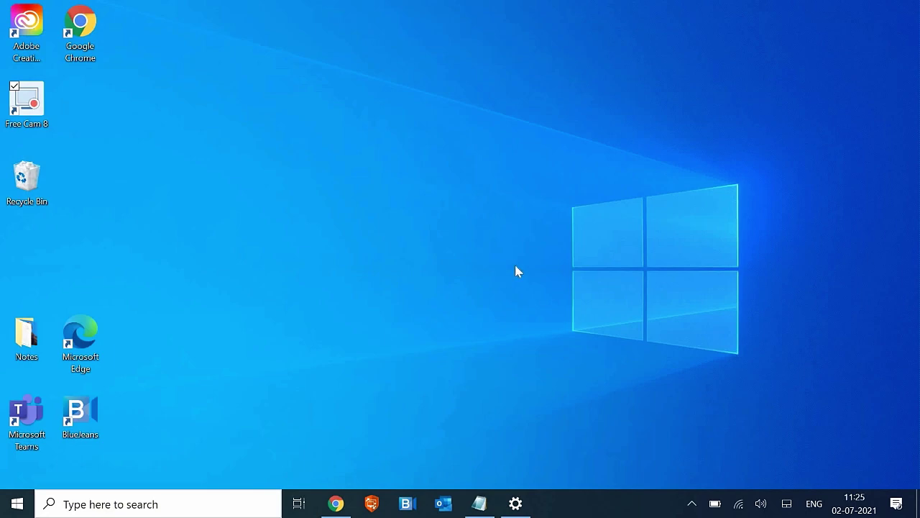
type("SFC /scannow")
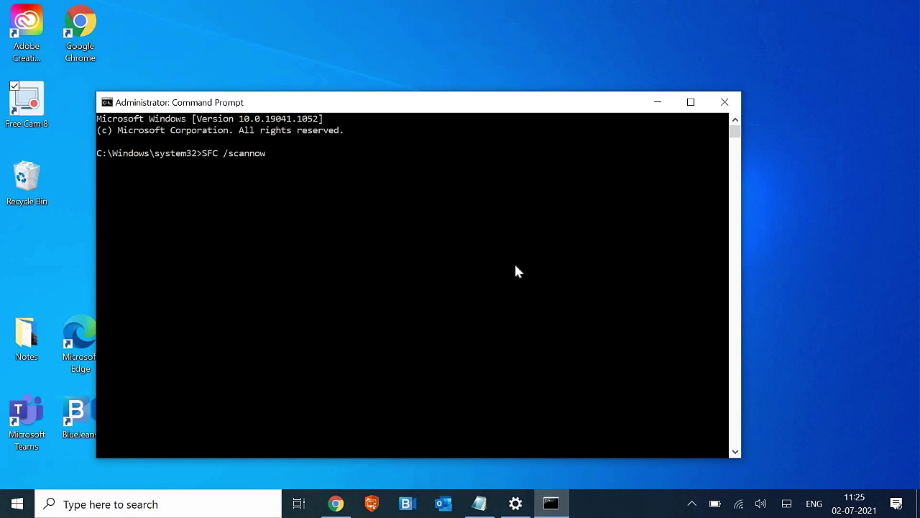
left_click(724, 105)
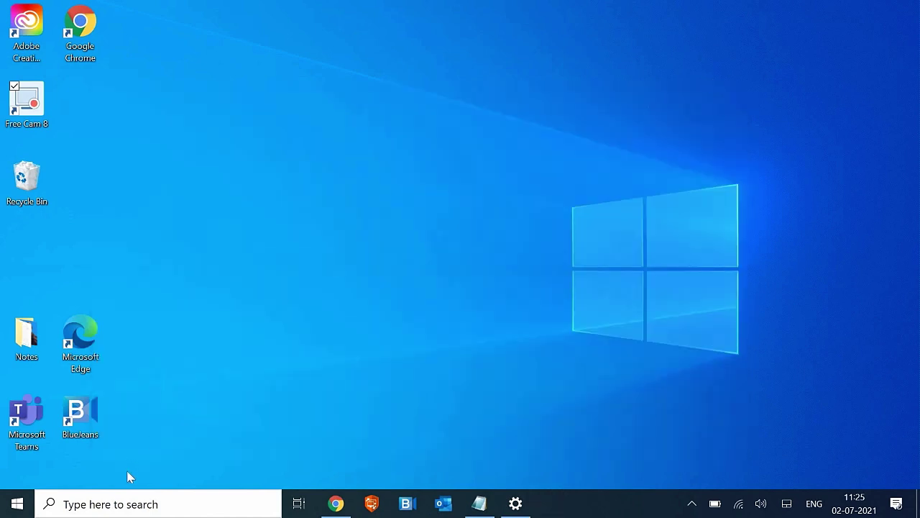
left_click(115, 505)
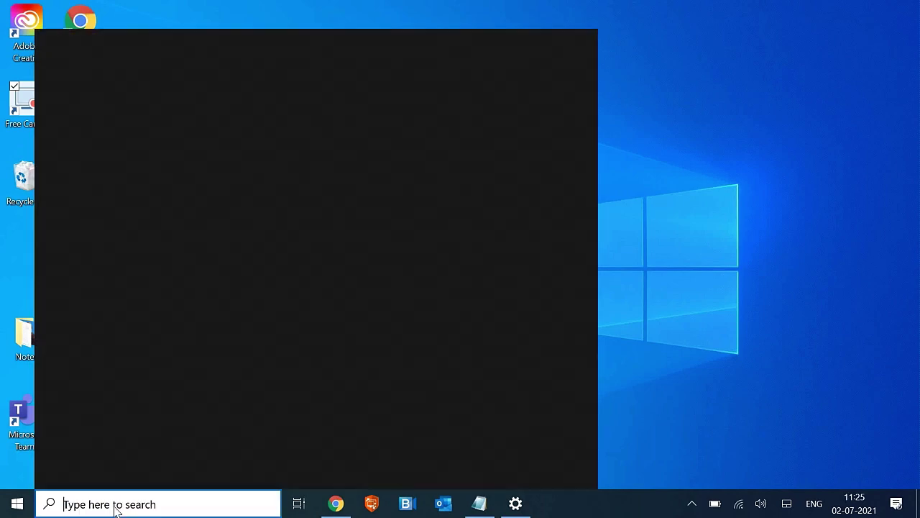
type("power")
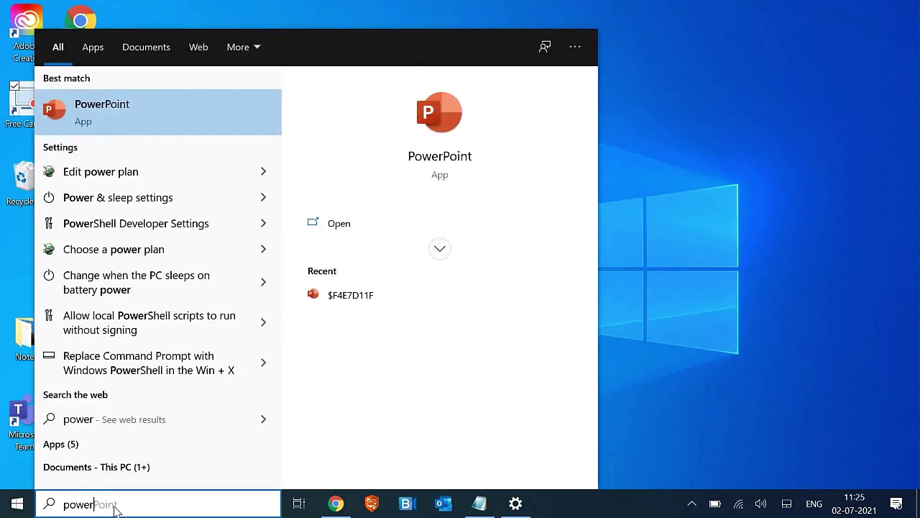
left_click(171, 171)
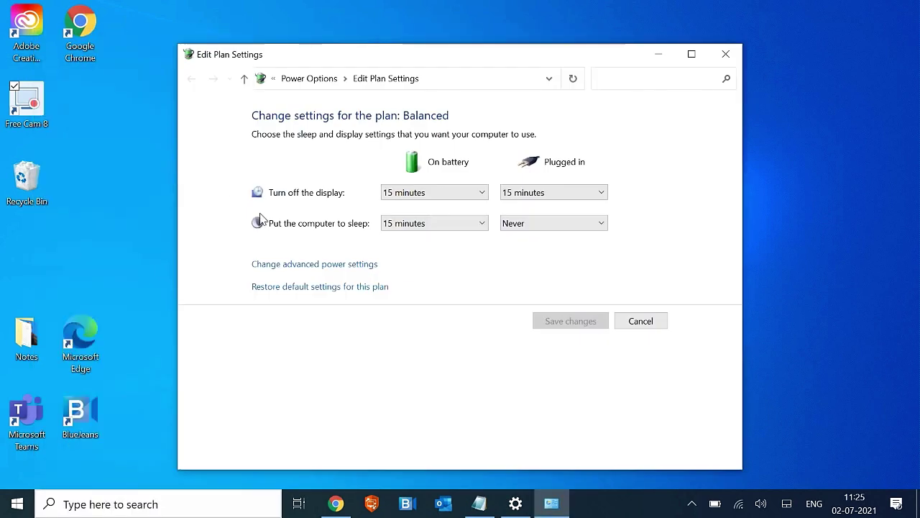
Open Control Panel and show the available view options, keeping its items displayed as Small icons
left_click(118, 503)
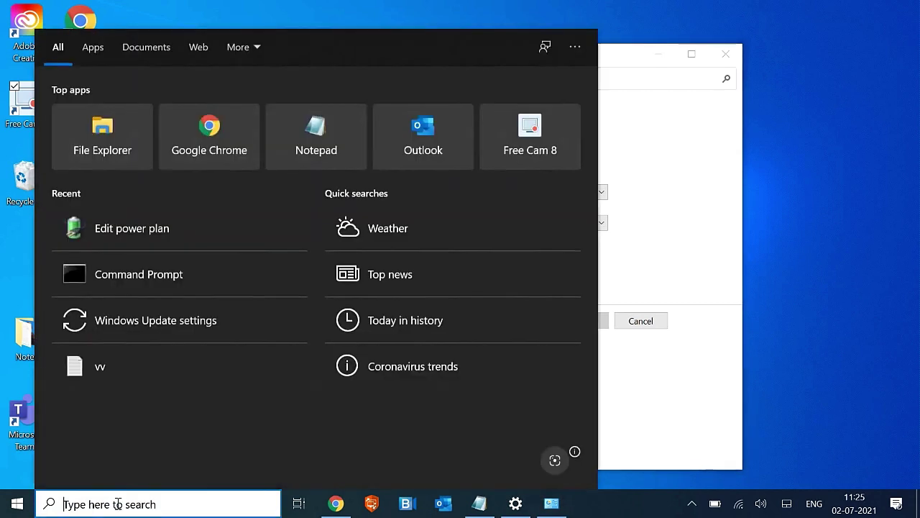
type("cont")
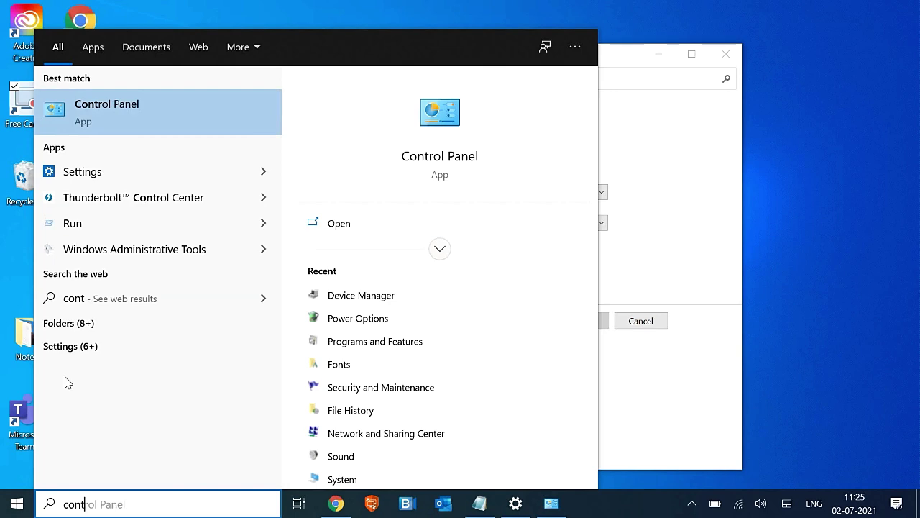
left_click(165, 121)
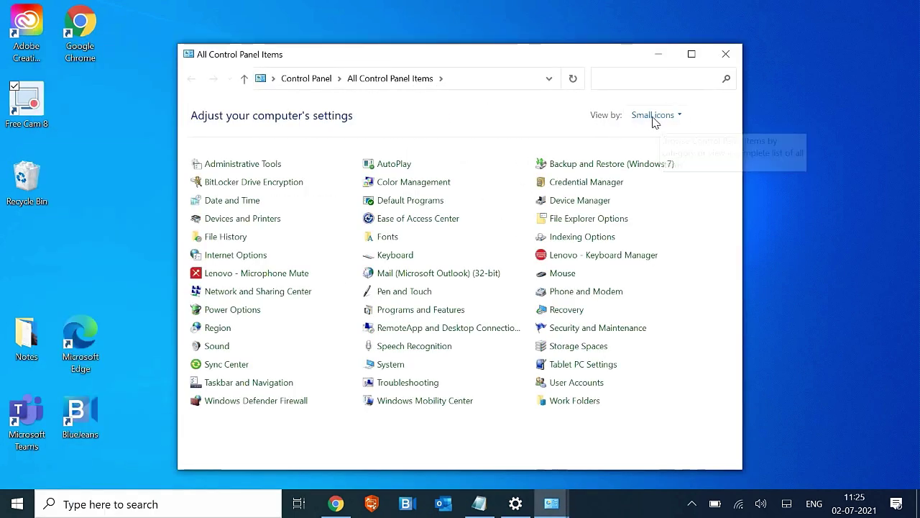
left_click(653, 117)
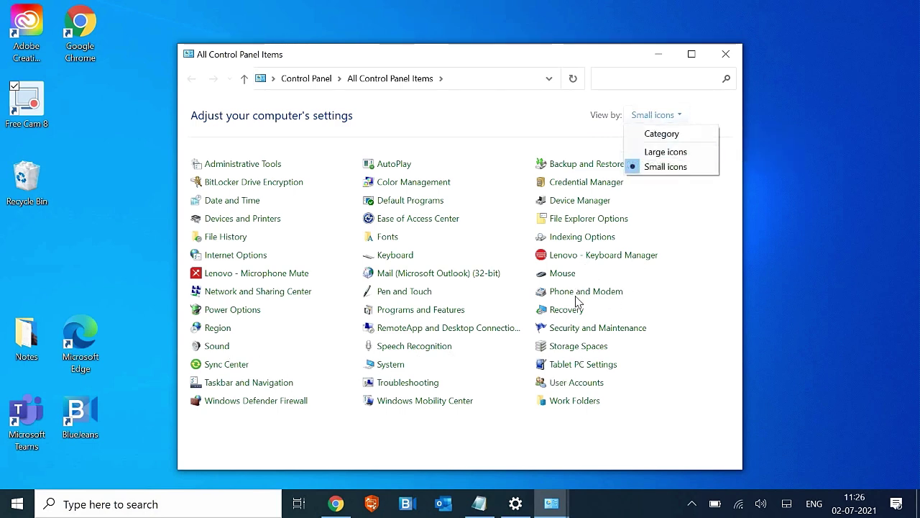
left_click(243, 317)
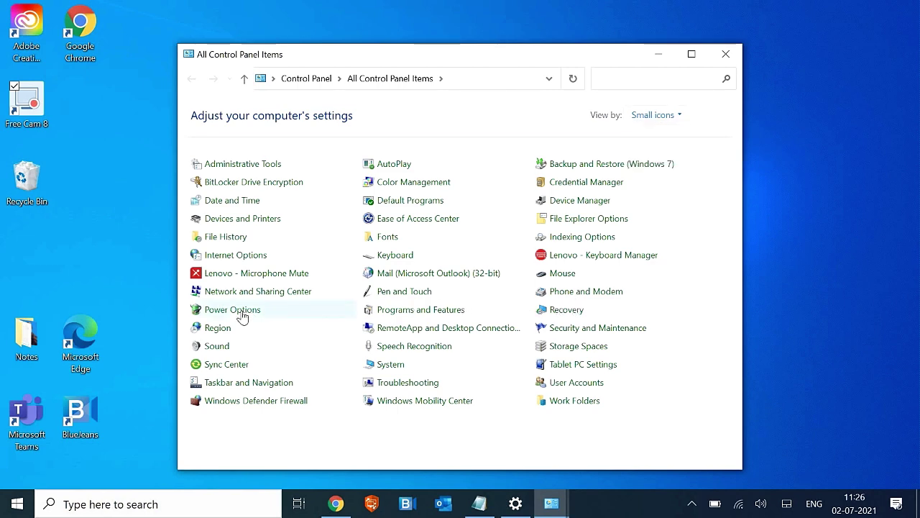
Open Power Options and bring up the advanced power settings of the Balanced plan
left_click(243, 315)
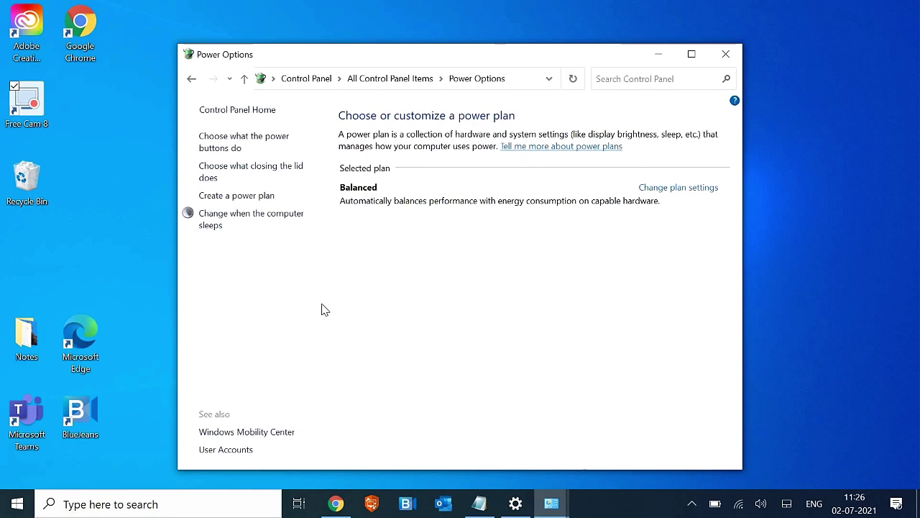
left_click(680, 188)
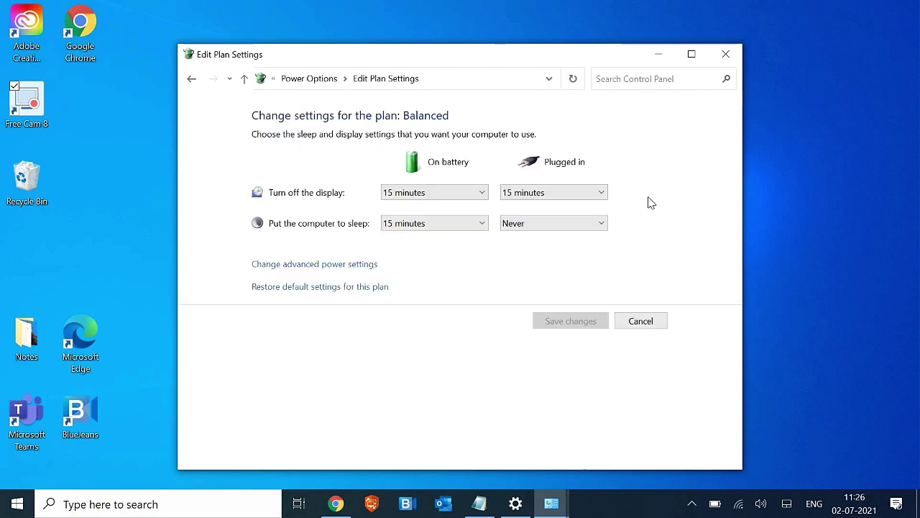
left_click(299, 266)
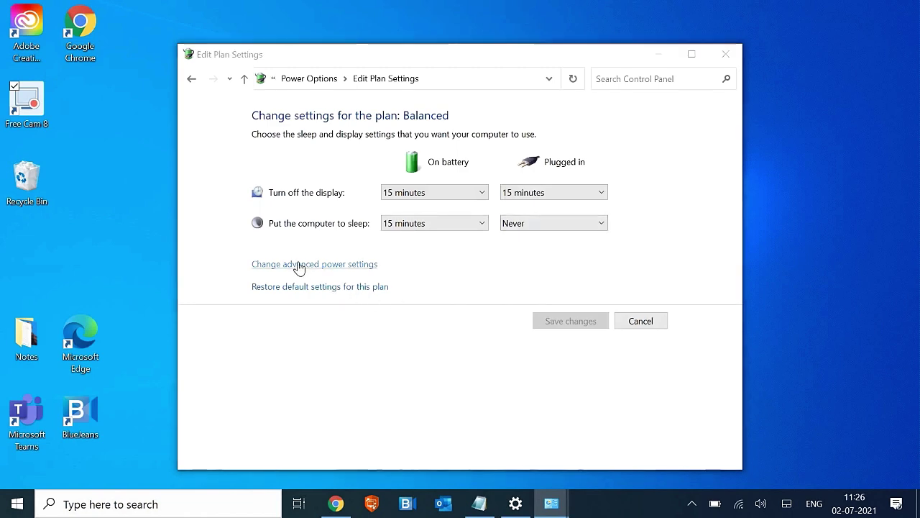
Select Balanced [Active] as the power plan to customize in the advanced settings and try to apply the choice
left_click(432, 198)
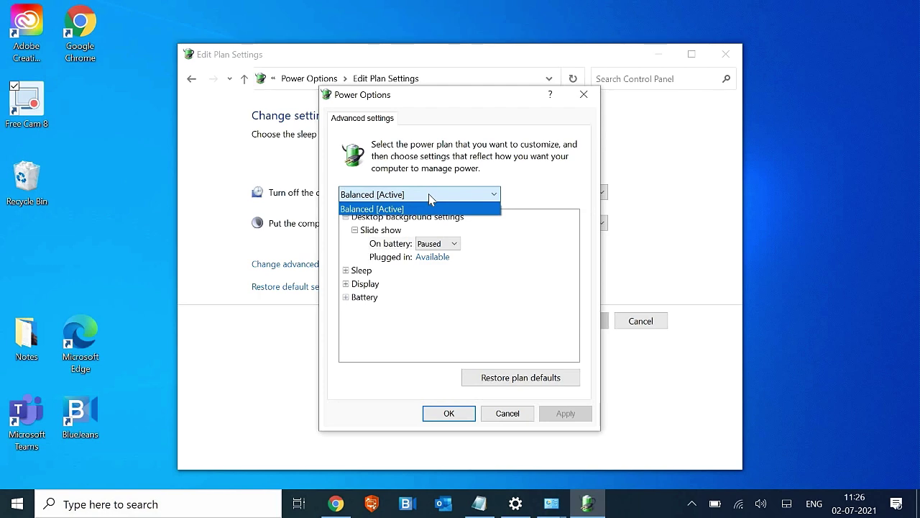
left_click(433, 208)
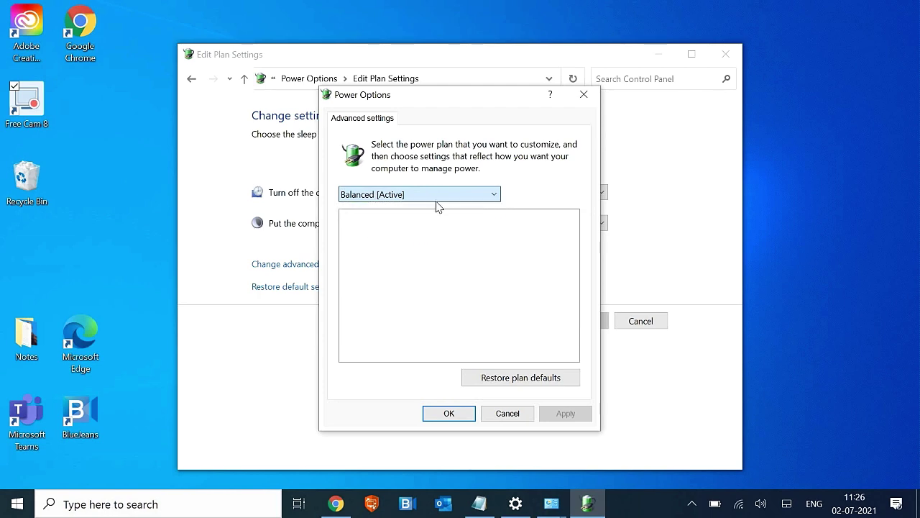
left_click(438, 196)
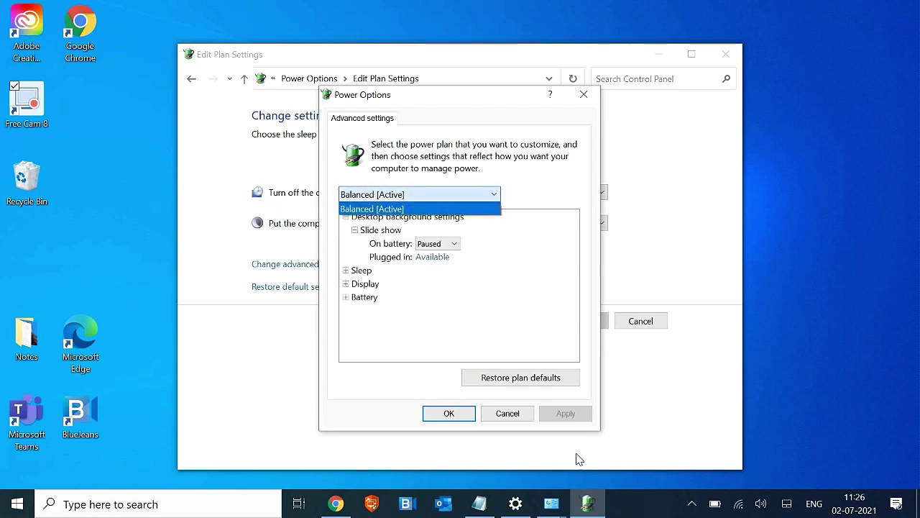
left_click(579, 421)
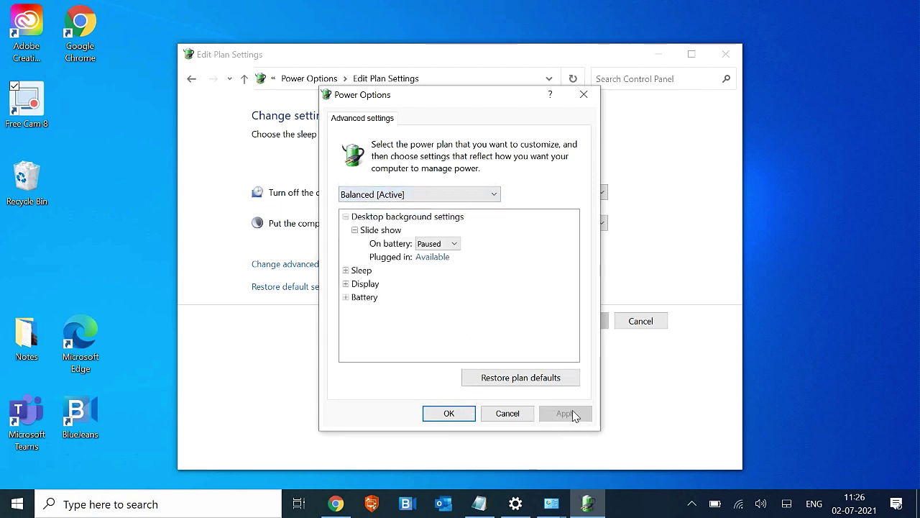